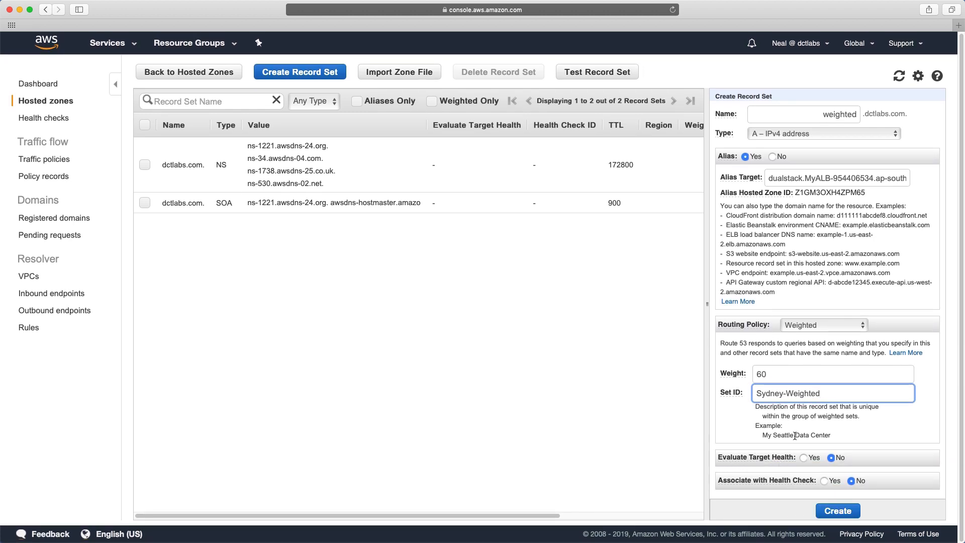
Associate the Sydney-ALB health check with the Sydney-Weighted record set and create the record.
mouse_move(807, 457)
click(824, 480)
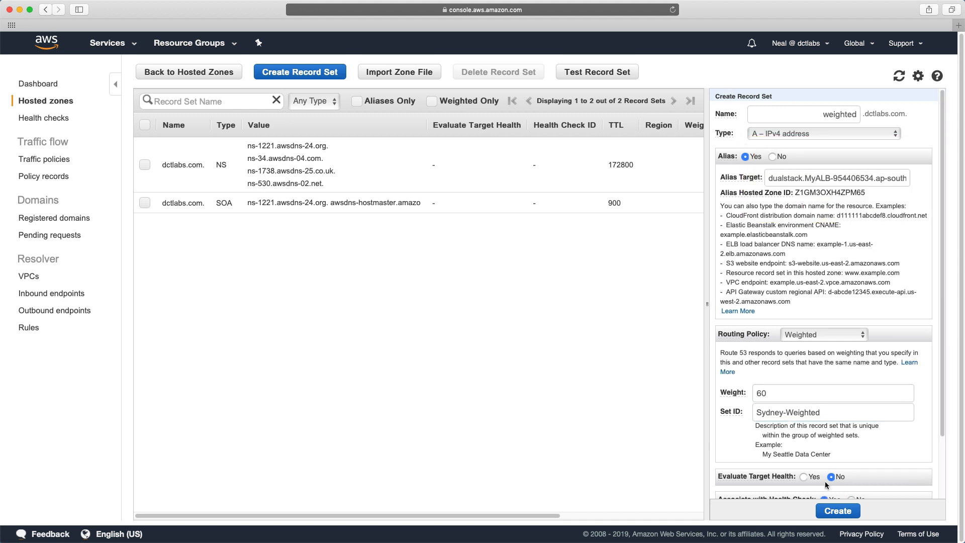
scroll(757, 481, down, 3)
click(834, 483)
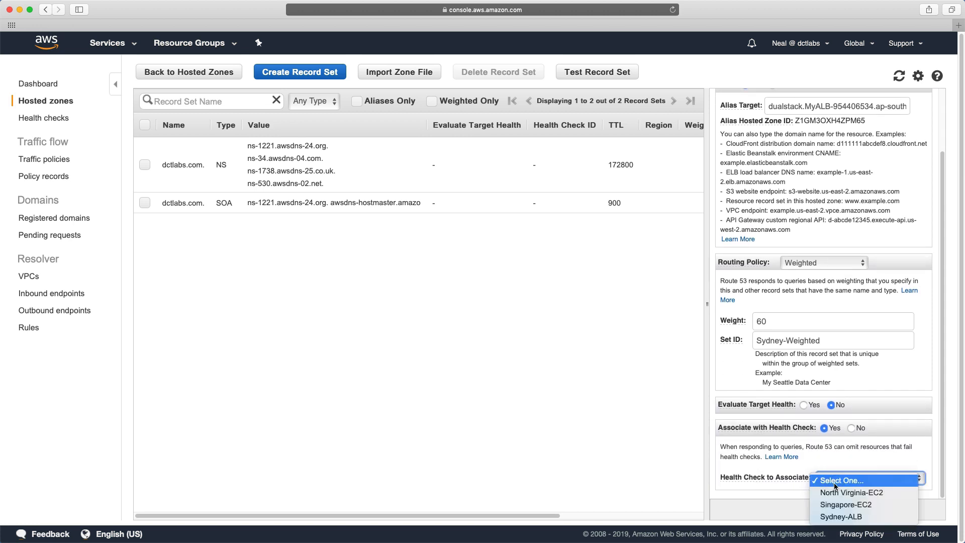
click(837, 517)
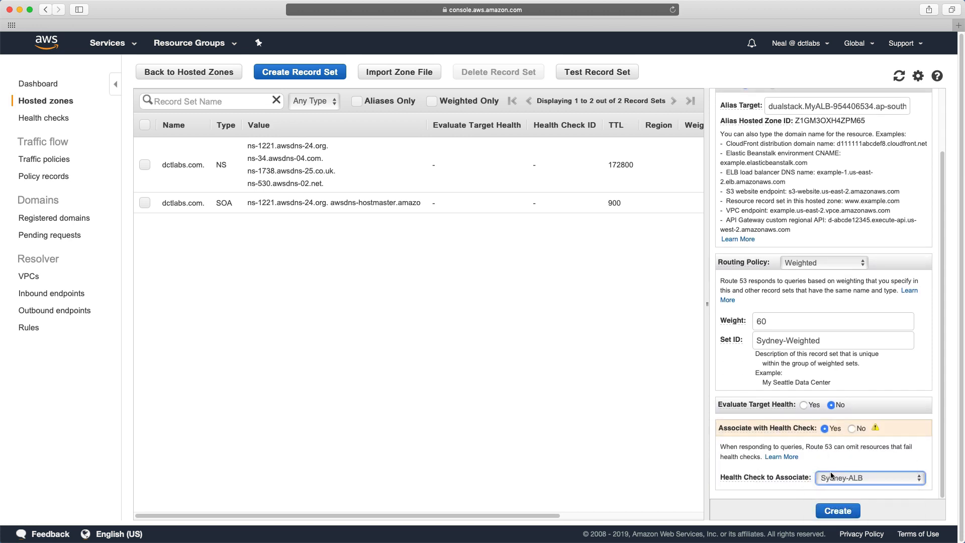
mouse_move(874, 427)
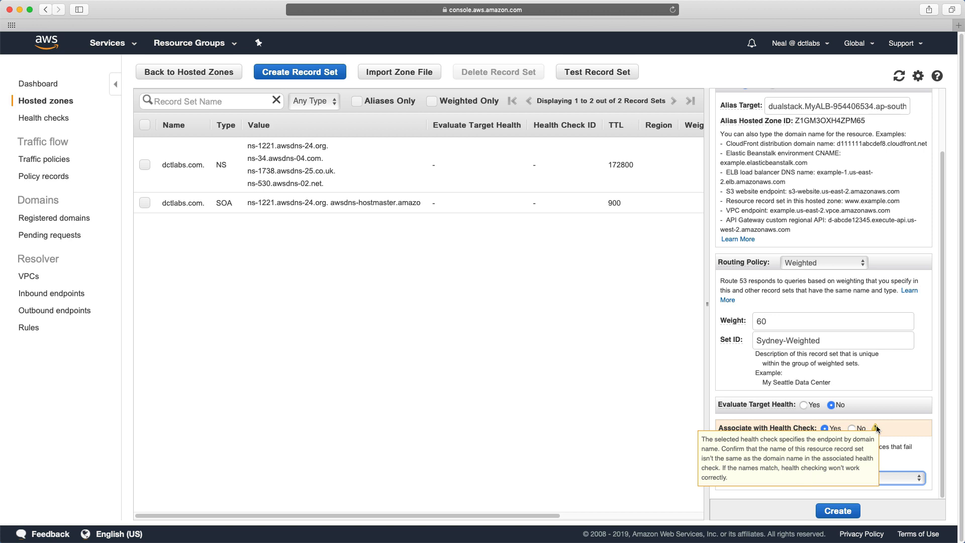
click(834, 511)
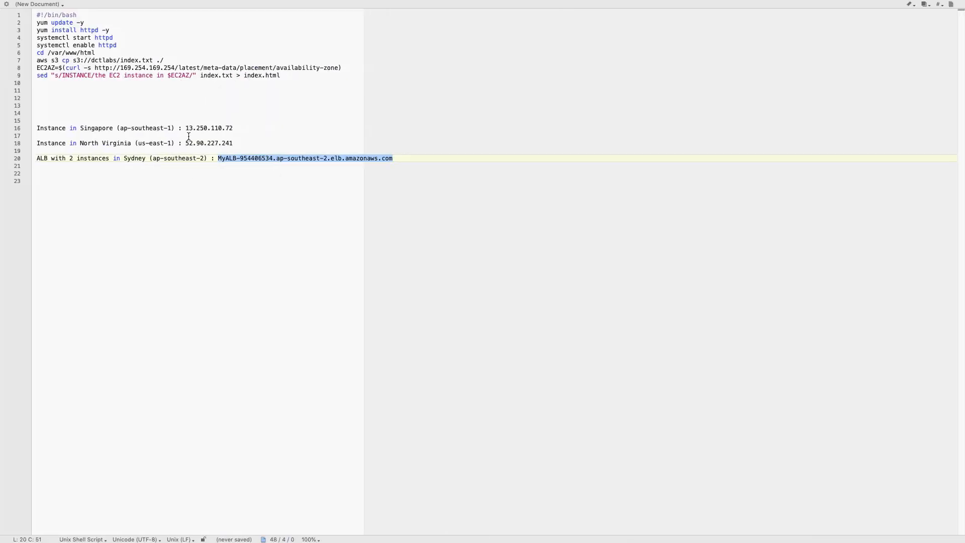
Select the North Virginia instance's IP address in the text editor notes and return to the Route 53 console.
click(186, 143)
drag(186, 143, 234, 144)
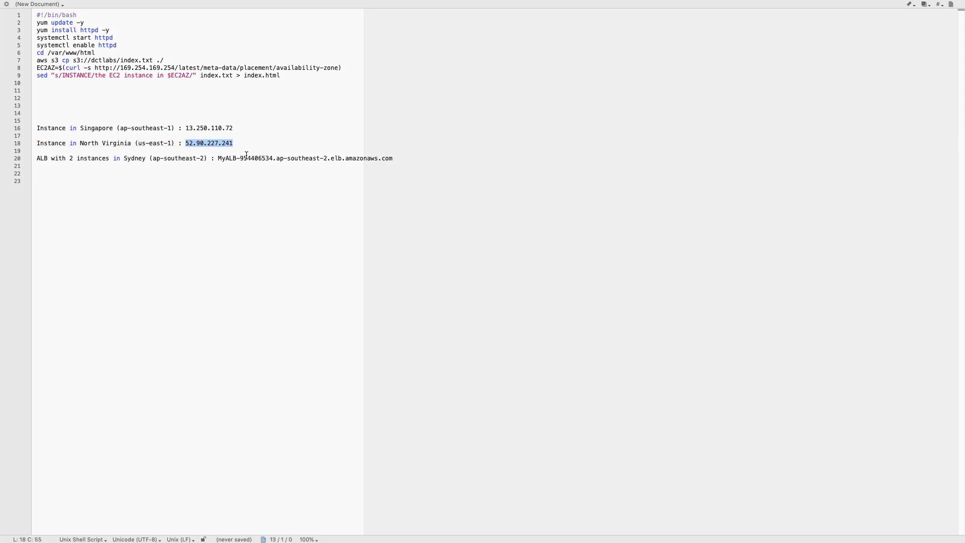
key(ctrl+Left)
key(ctrl+Left)
key(ctrl+Left)
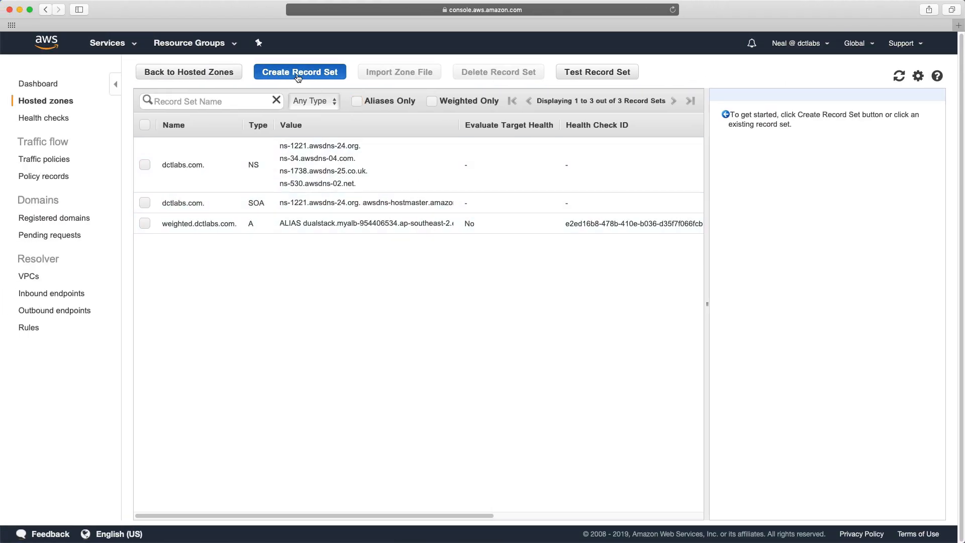
Start a new A record set named weighted in the dctlabs.com zone.
click(298, 77)
text(weighte)
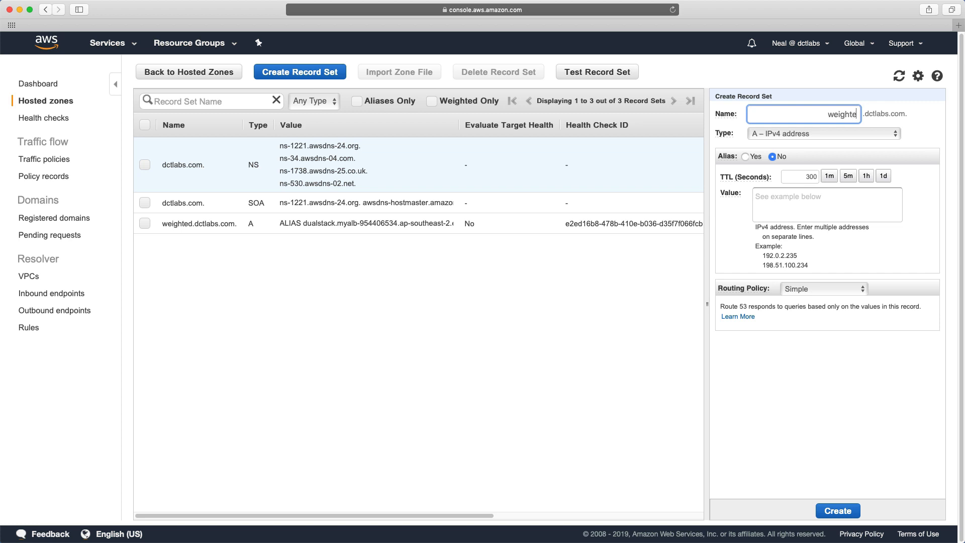
text(d)
Set the record's value to the North Virginia instance's IP address, 52.90.227.241, copied from the text editor notes.
click(818, 202)
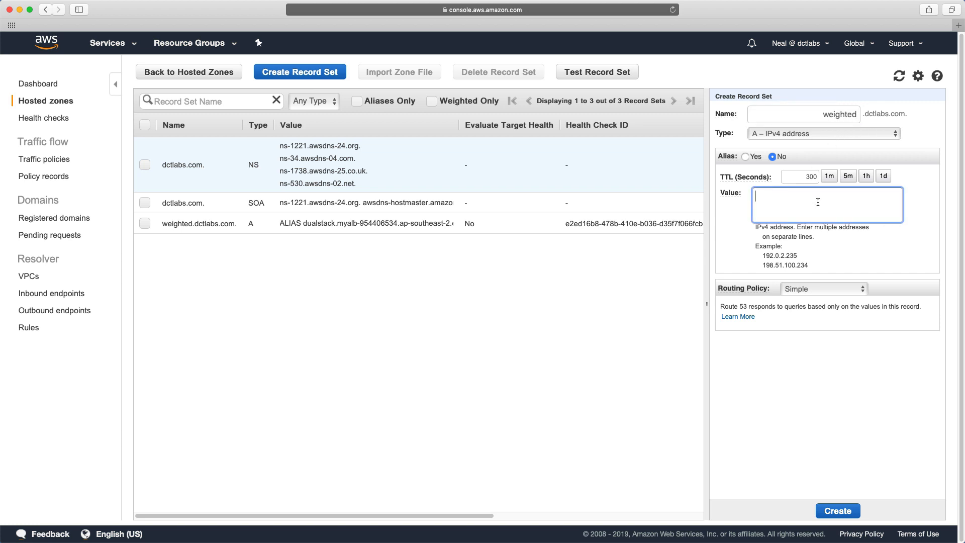
text(MyALB-954406534.ap-southeast-2.elb.amazonaws.com)
drag(830, 207, 733, 190)
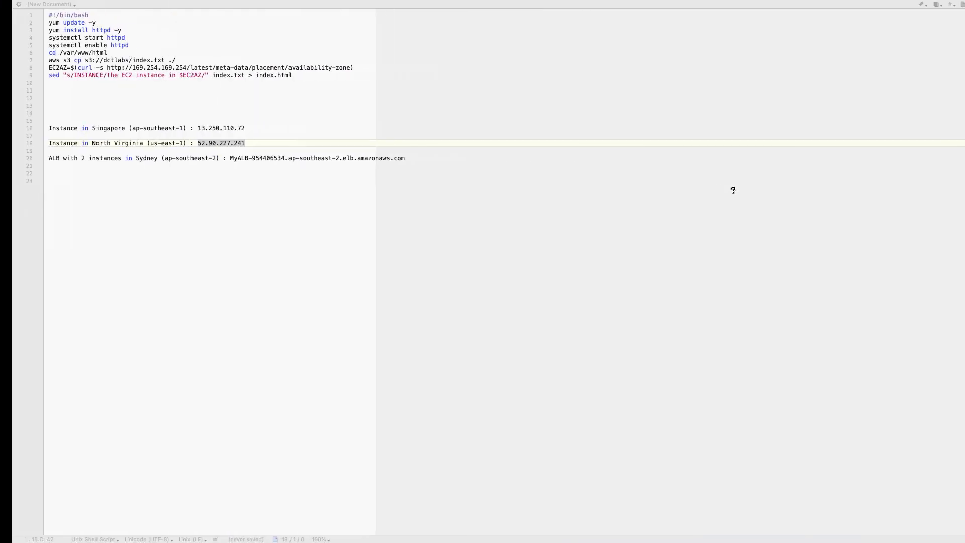
right_click(215, 141)
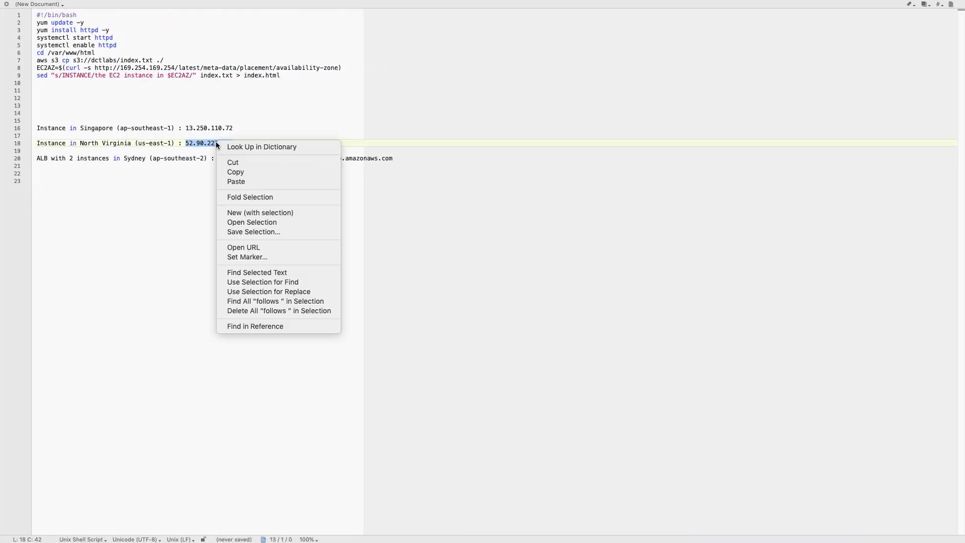
click(236, 173)
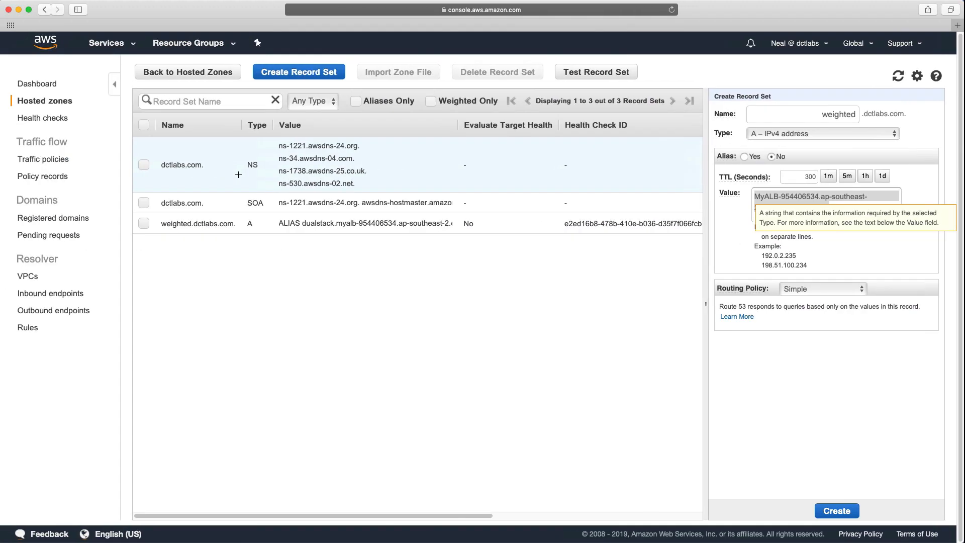
key(BackSpace)
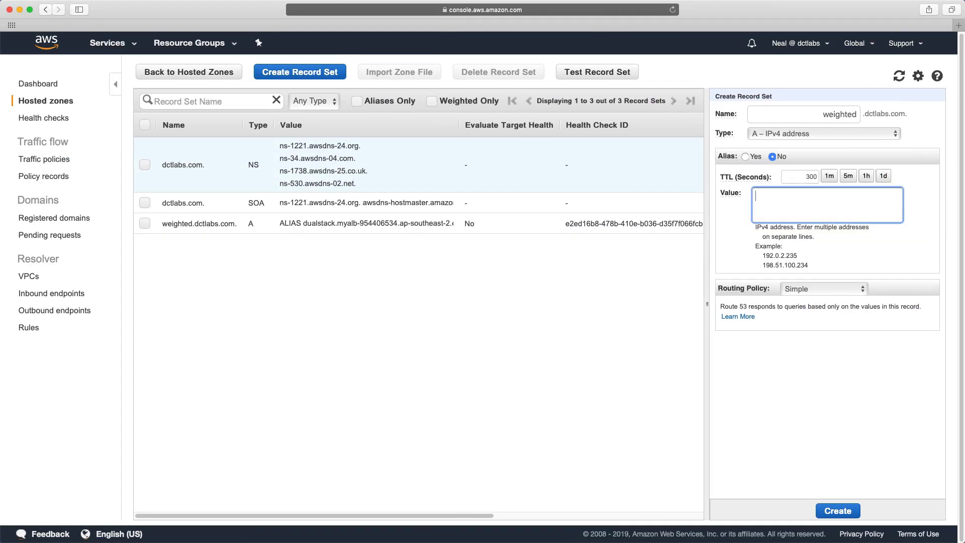
key(super+v)
Set the routing policy to Weighted with weight 20 and Set ID NV-Weighted, and create the record.
click(818, 291)
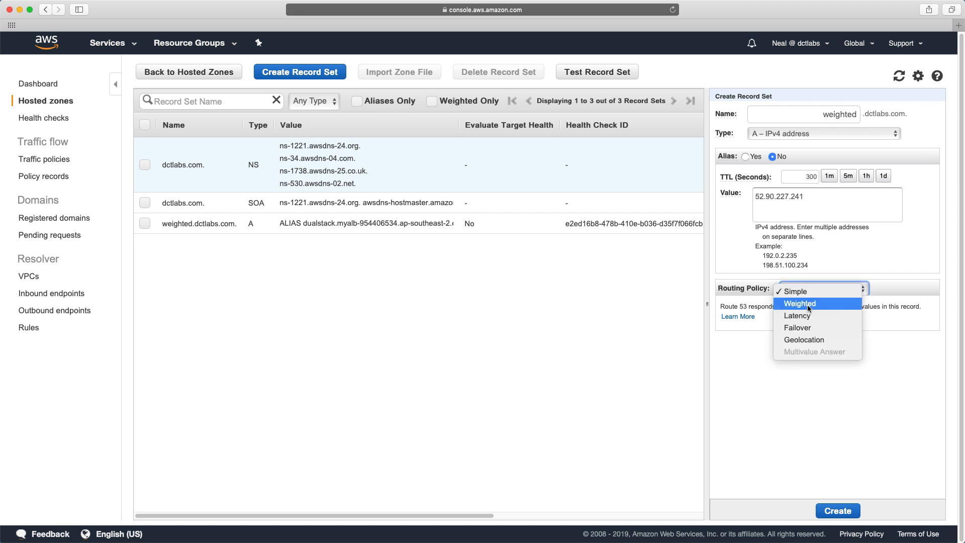
click(804, 303)
click(771, 336)
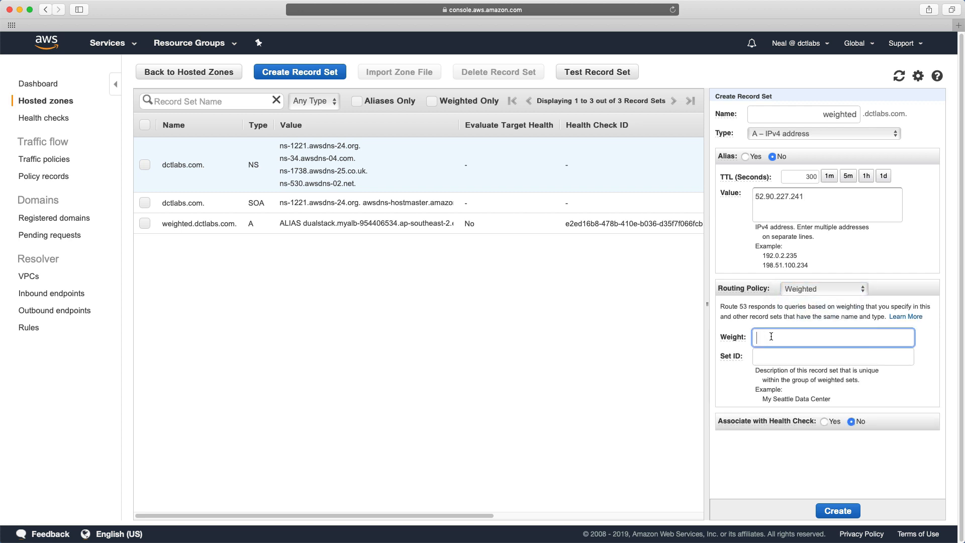
text(20)
key(Tab)
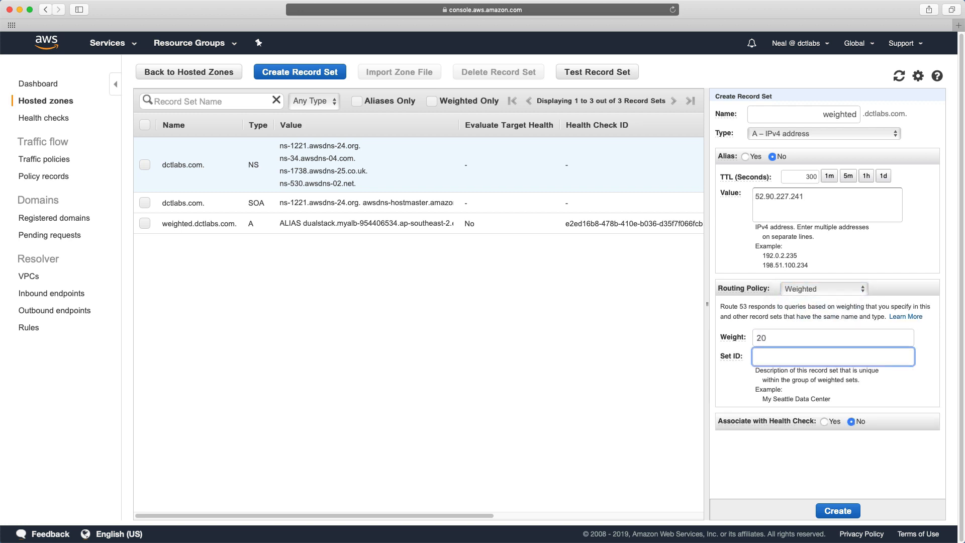
text(NV-Weighted)
click(831, 511)
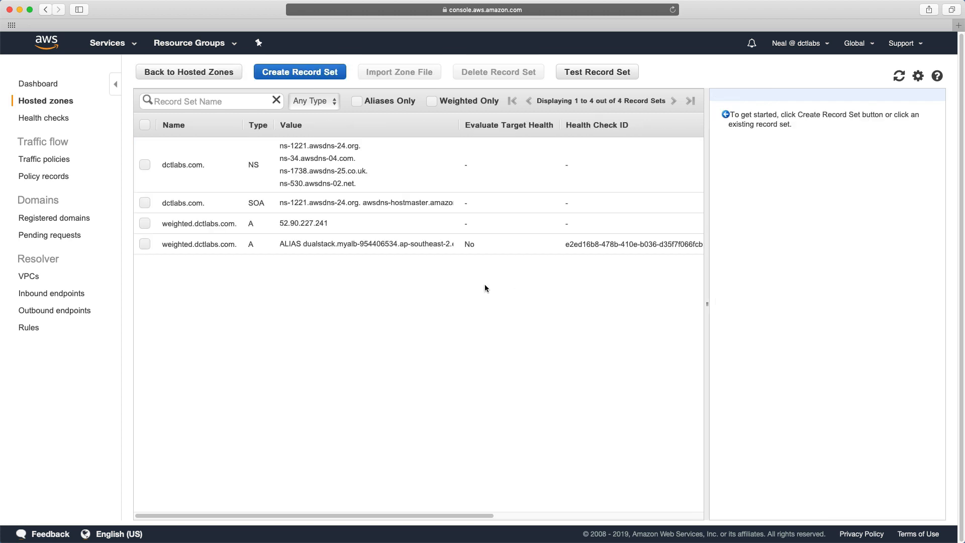
Start another A record set named weighted, with the Singapore instance's IP address 13.250.110.72 from the text editor notes as its value.
click(298, 76)
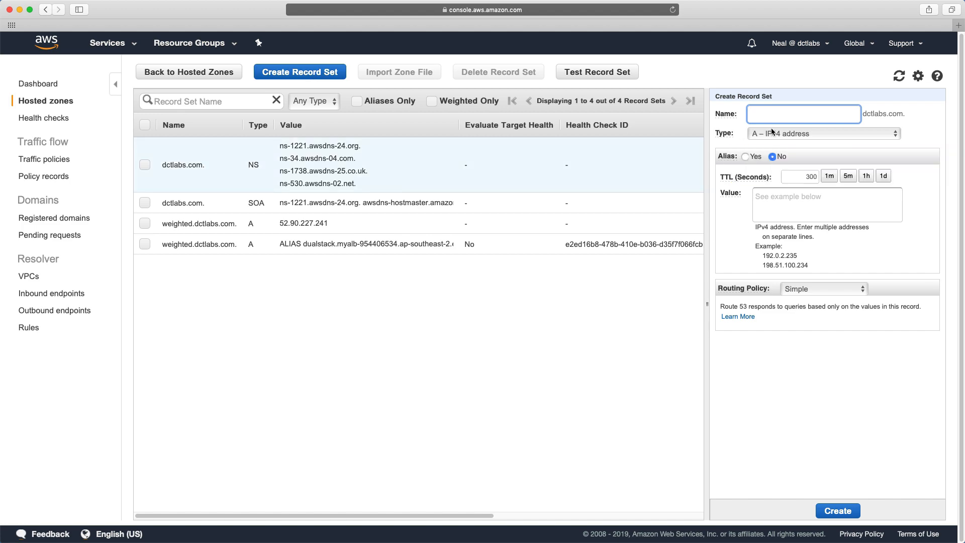
text(weighted)
click(769, 201)
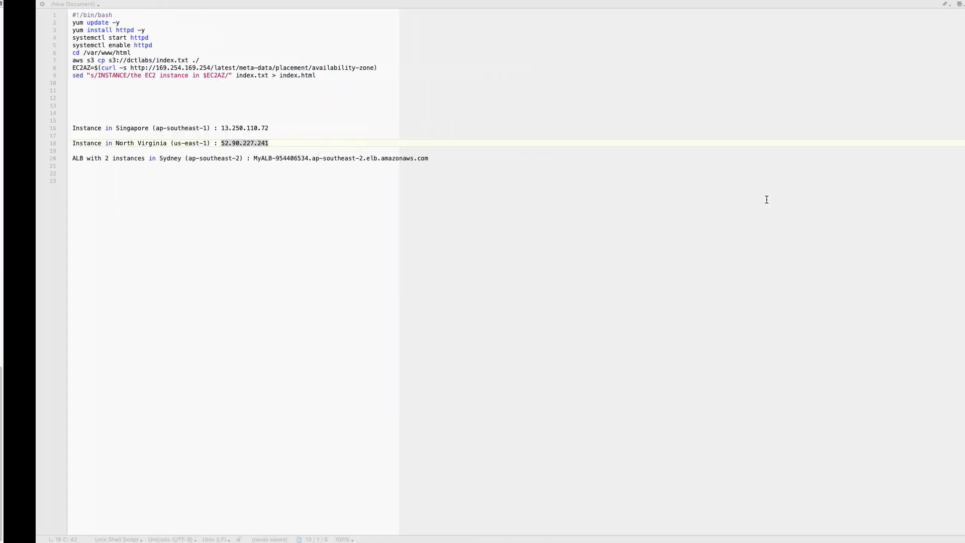
drag(184, 126, 236, 127)
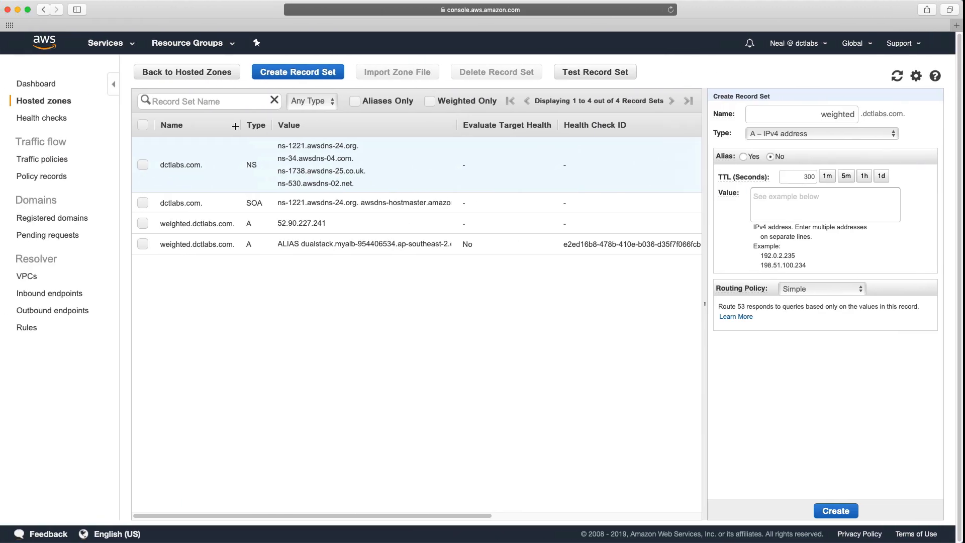
click(776, 196)
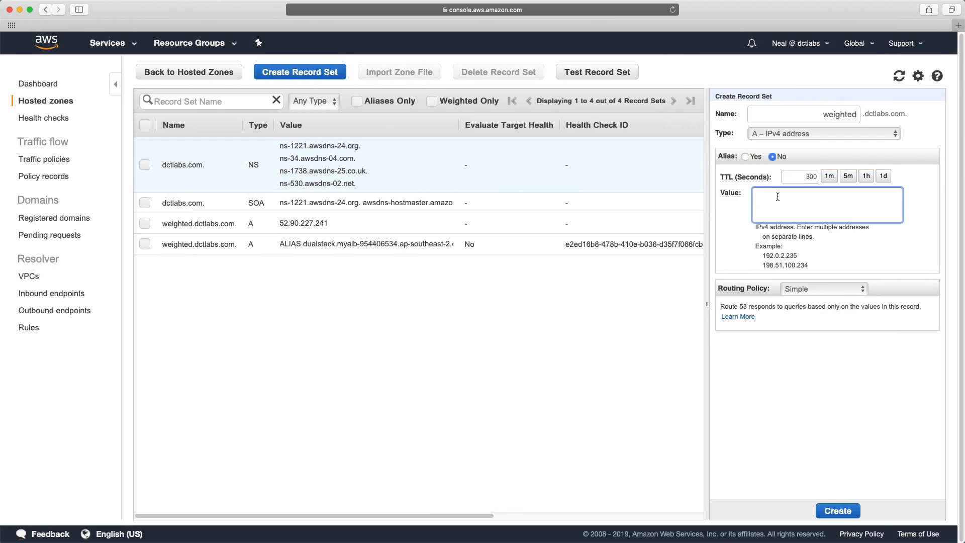
key(super+v)
Apply Weighted routing with weight 20 and Set ID Singapore-Weighted to the Singapore record, and create it.
click(809, 289)
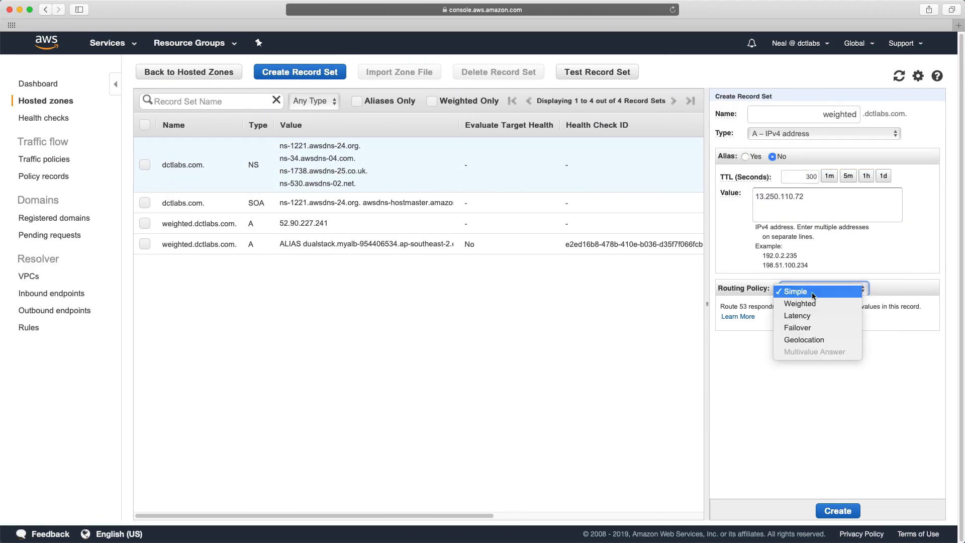
click(807, 304)
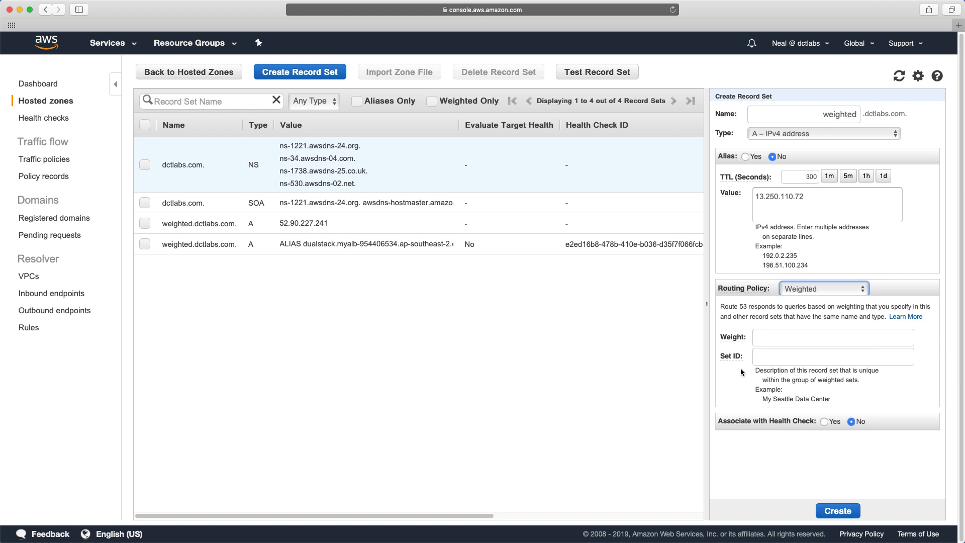
click(769, 340)
text(200)
key(BackSpace)
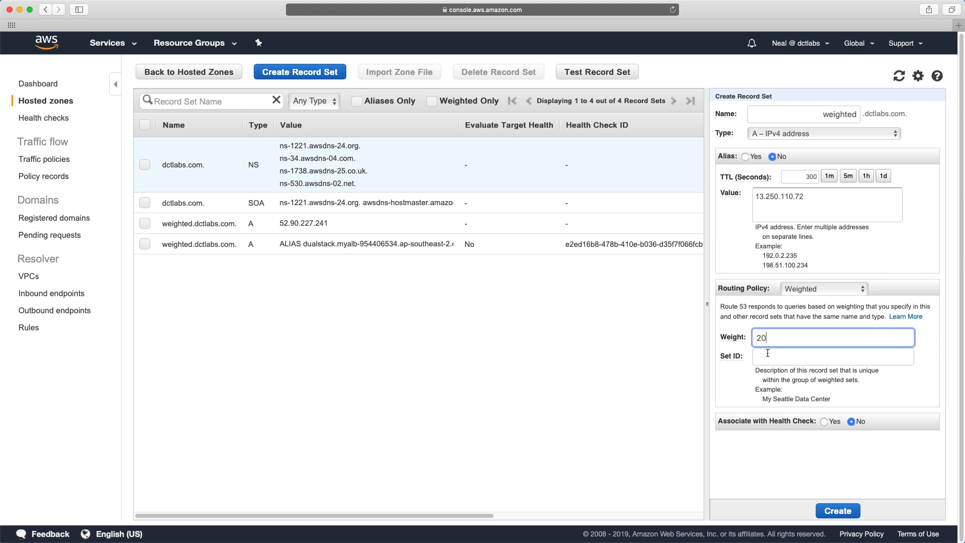
click(779, 355)
text(Sin)
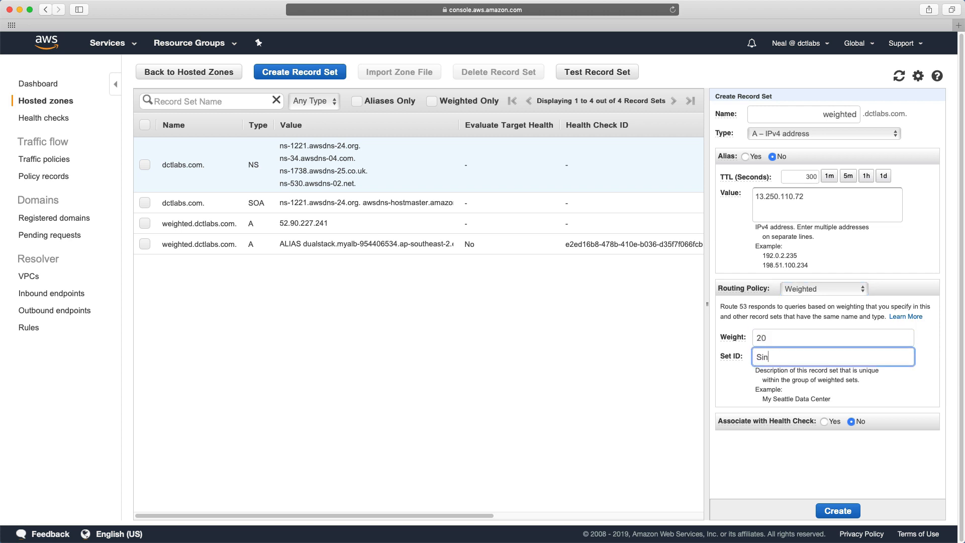
text(gapore-Weighted)
click(839, 511)
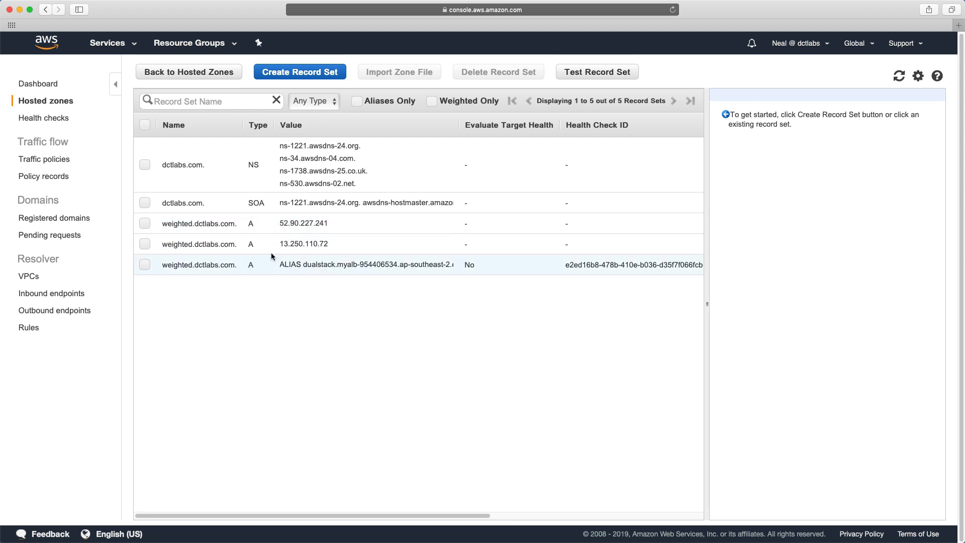
Review the health check, TTL, weight and Set ID values of the three weighted records in the record set list.
scroll(478, 271, right, 5)
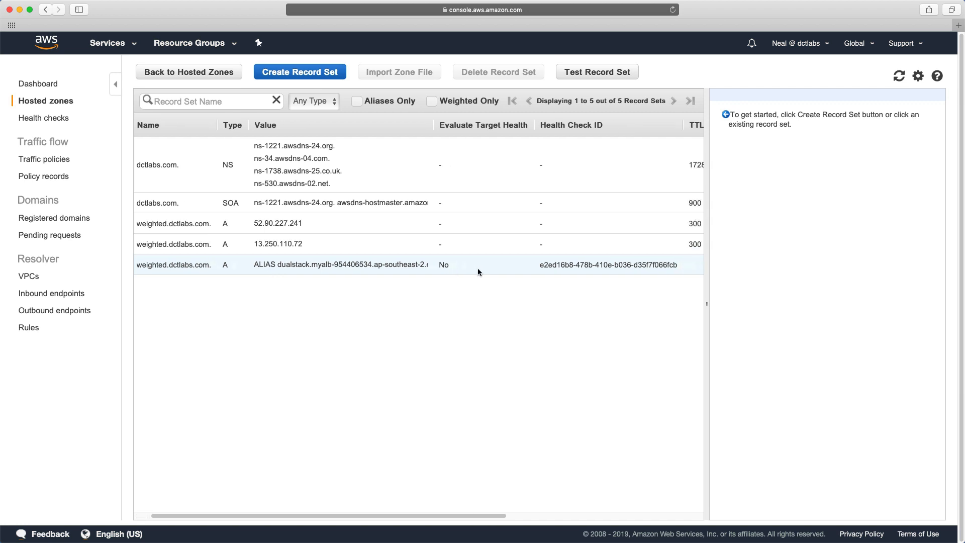
scroll(566, 275, left, 5)
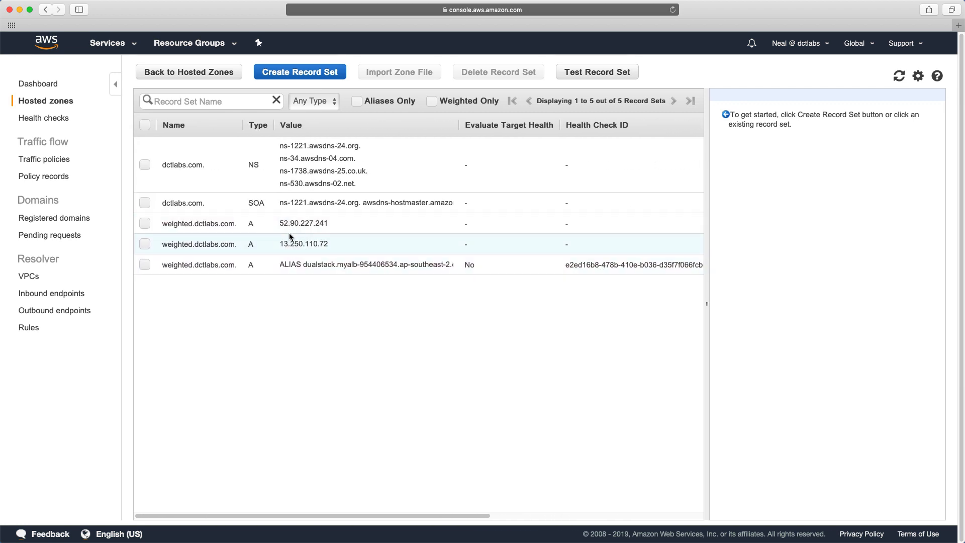
scroll(497, 266, right, 5)
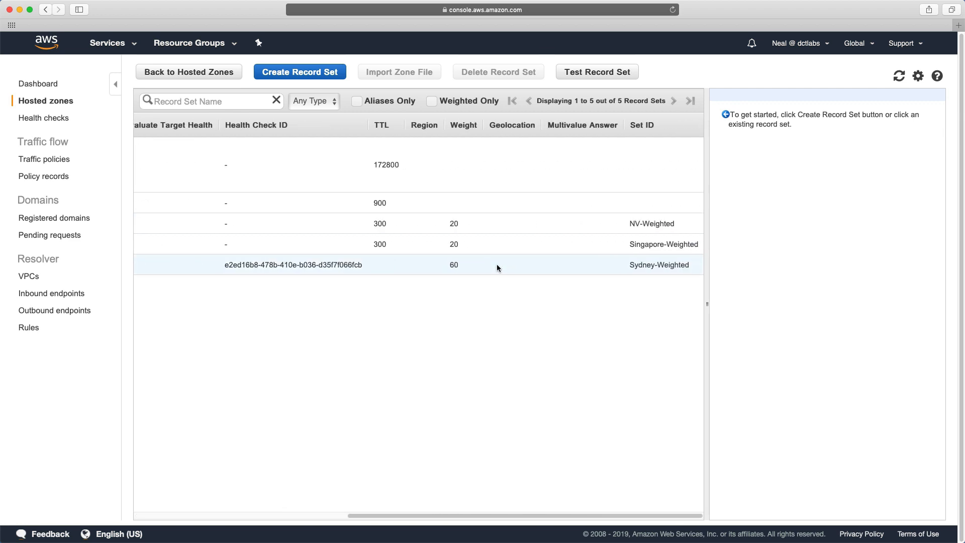
scroll(497, 265, left, 1)
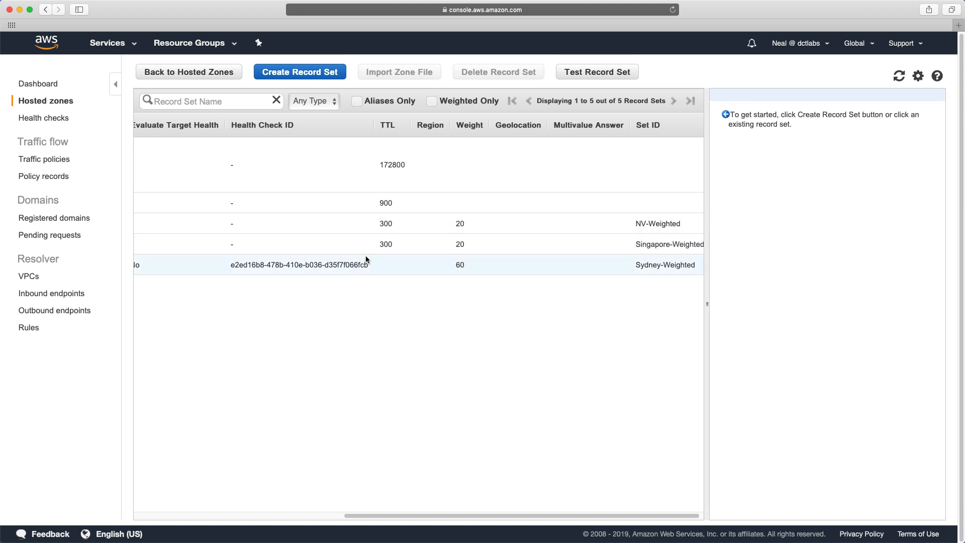
scroll(366, 256, left, 10)
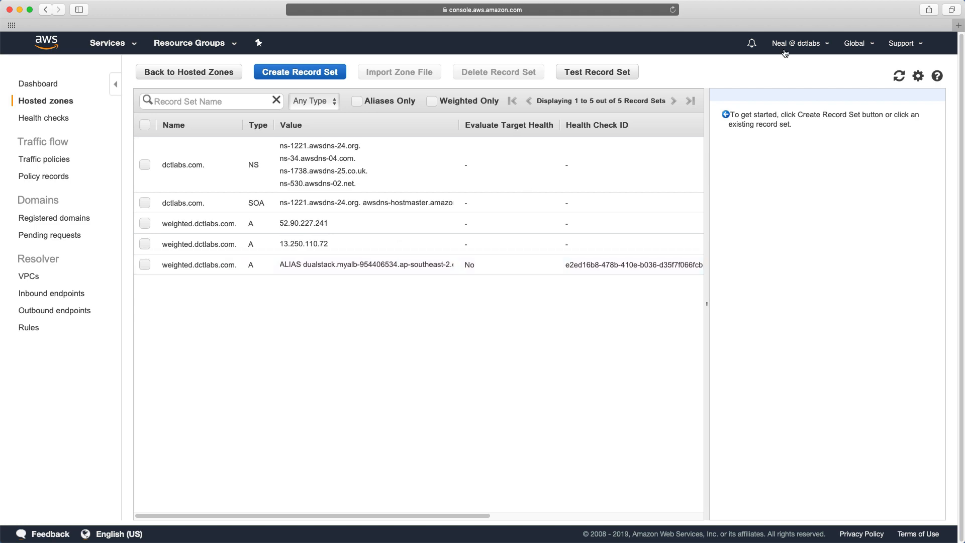
Load weighted.dctlabs.com in a new browser tab and reload it to check which instance responds.
click(958, 25)
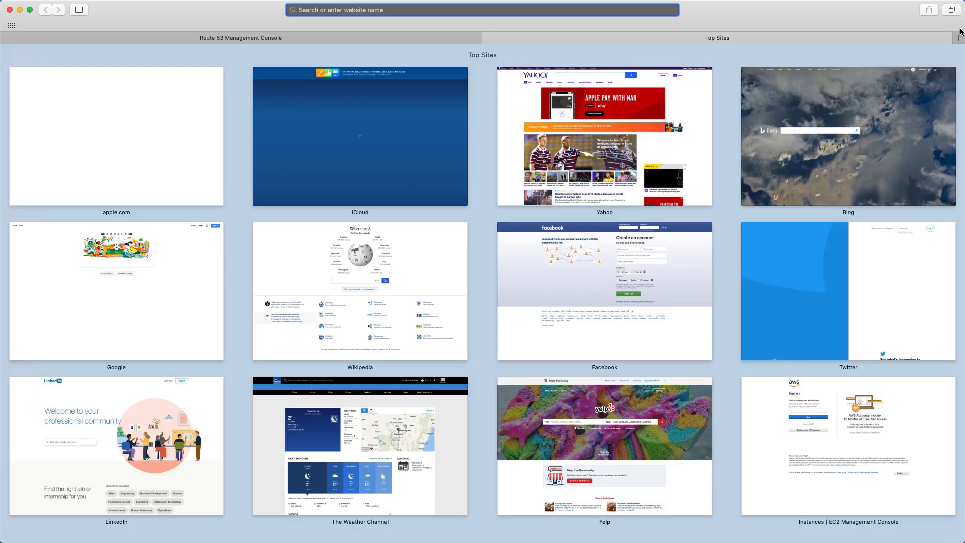
text(weighted)
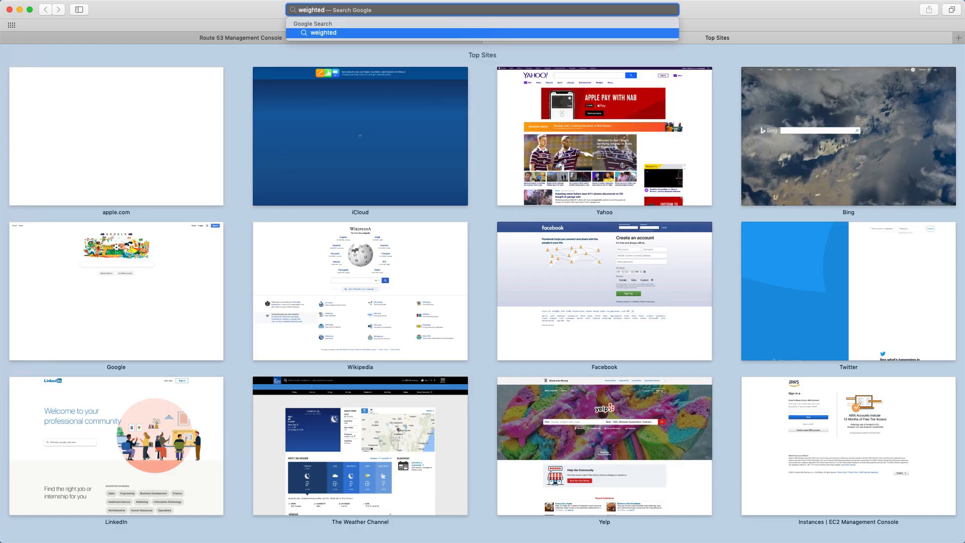
text(.dct.k)
key(BackSpace)
key(BackSpace)
text(labs.com)
key(Return)
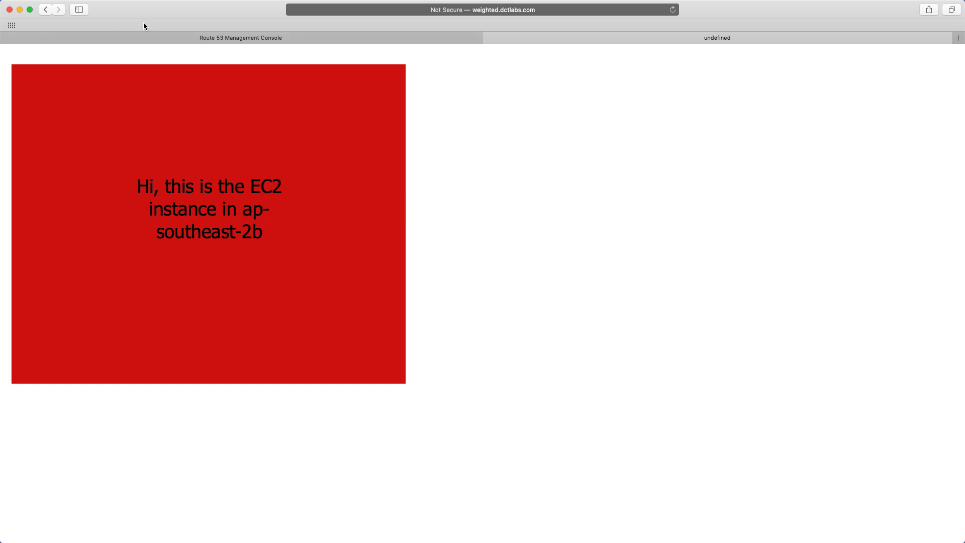
click(672, 10)
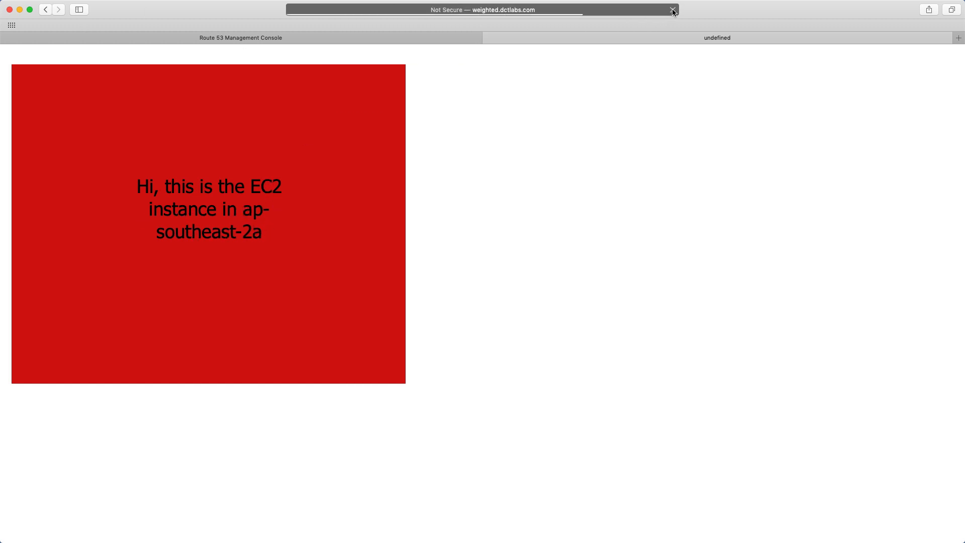
Reload the weighted.dctlabs.com page repeatedly to compare which EC2 instance answers each request.
click(672, 10)
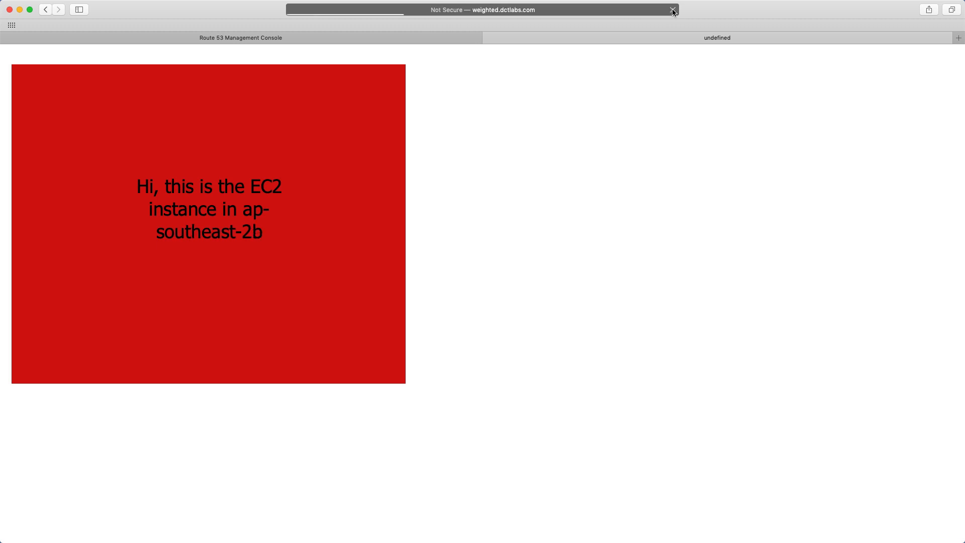
click(673, 10)
click(672, 9)
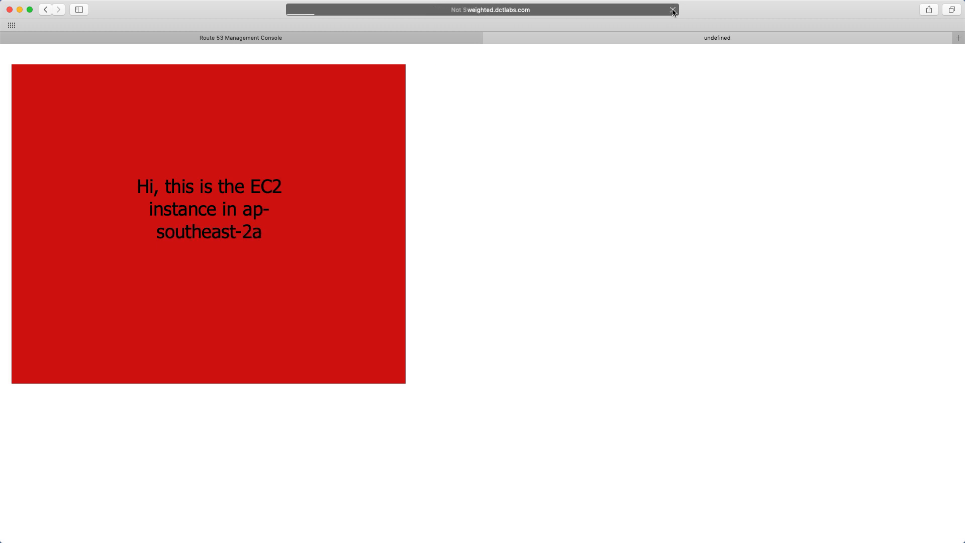
click(672, 10)
click(673, 9)
click(672, 9)
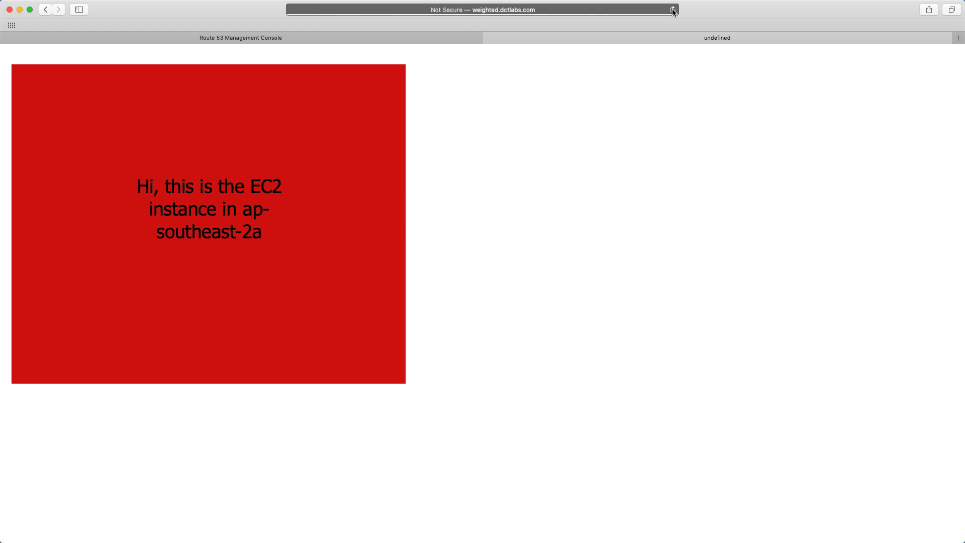
click(673, 9)
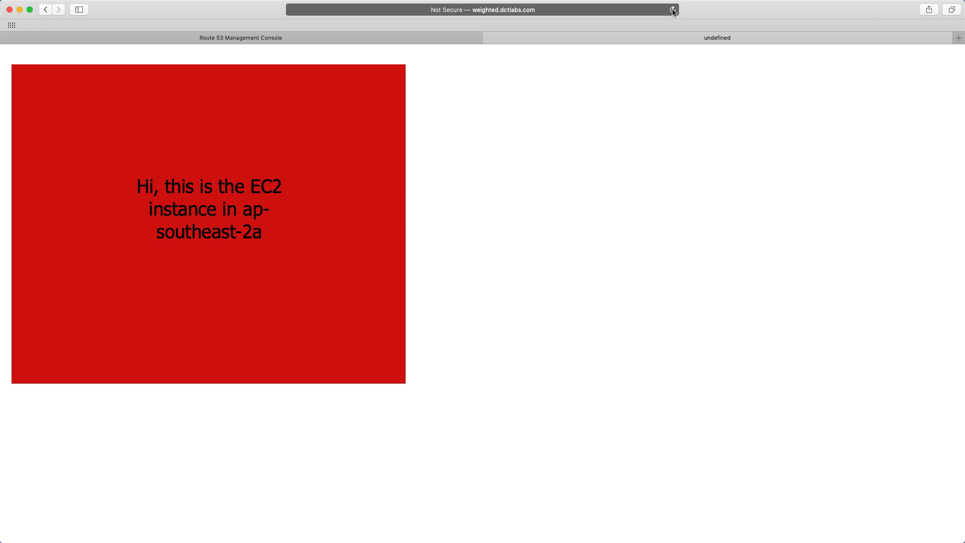
click(672, 10)
click(673, 10)
click(673, 10)
click(673, 10)
Switch to the terminal, clear it, and run dig weighted.dctlabs.com to examine the IP addresses in the answer section.
key(ctrl+Right)
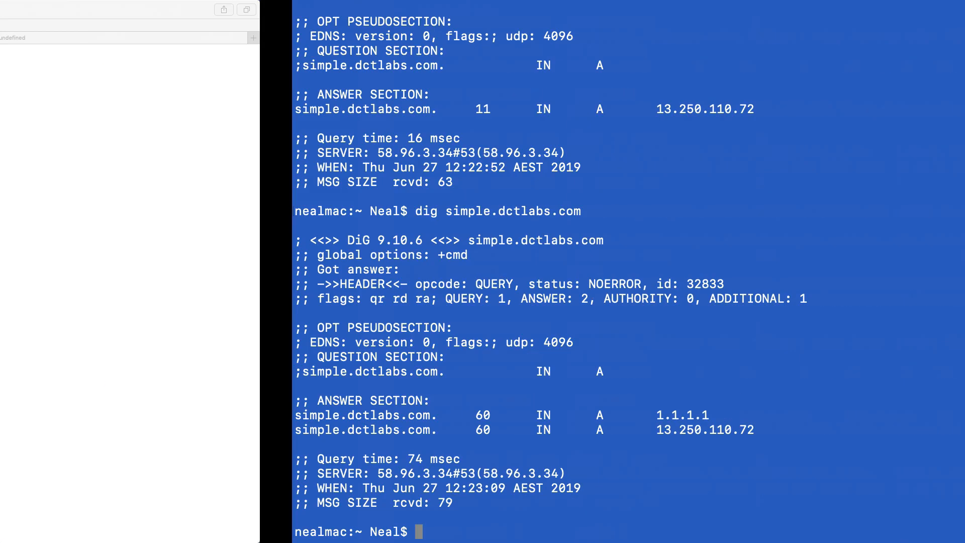
text(clear)
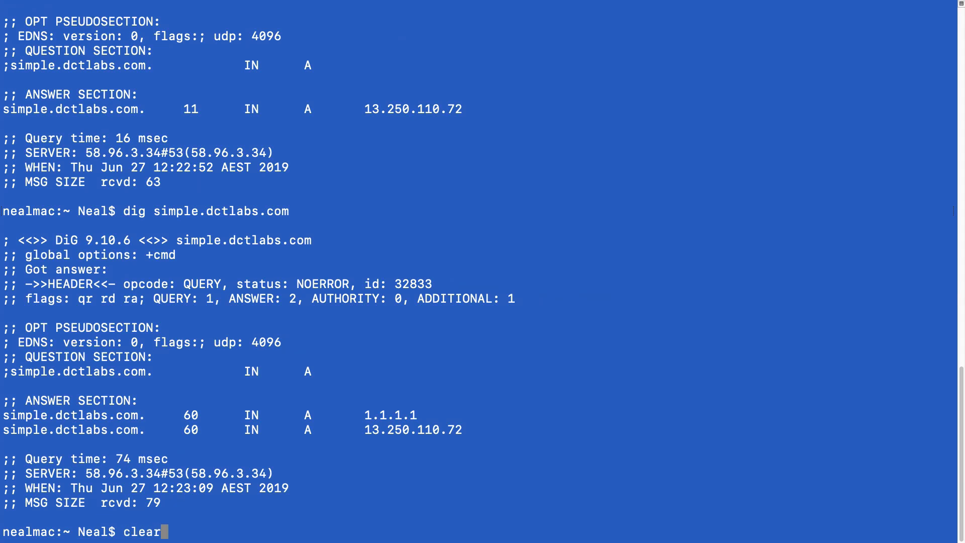
key(Return)
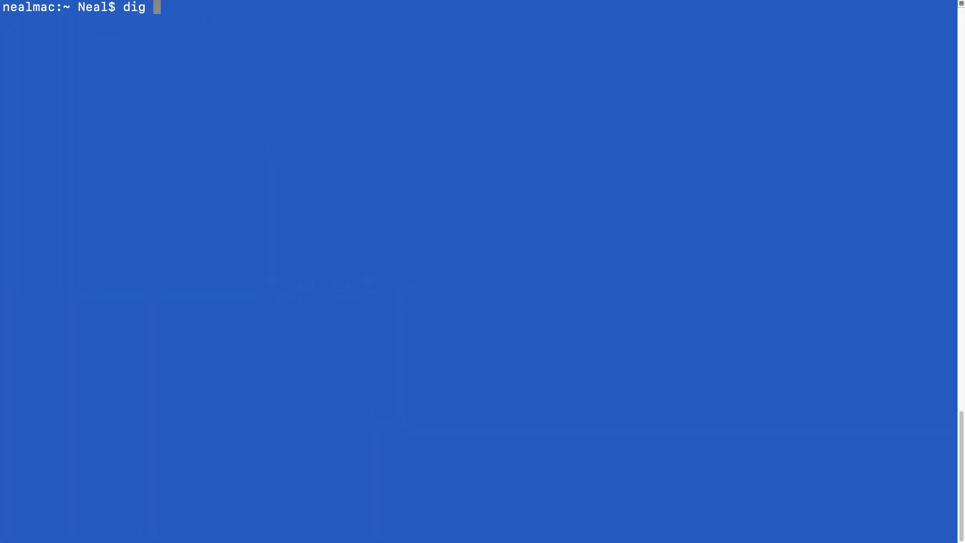
text(weighted)
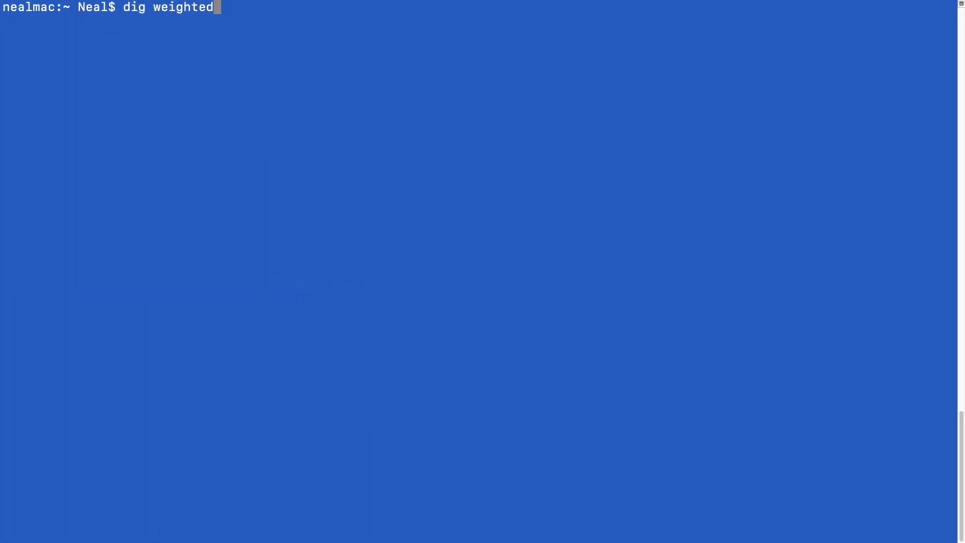
text(.dctlabs.com)
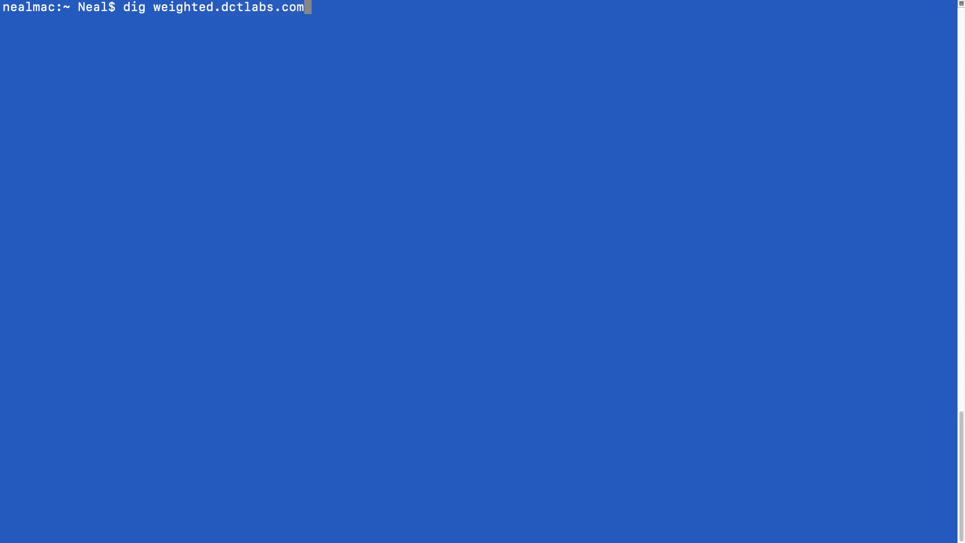
key(Return)
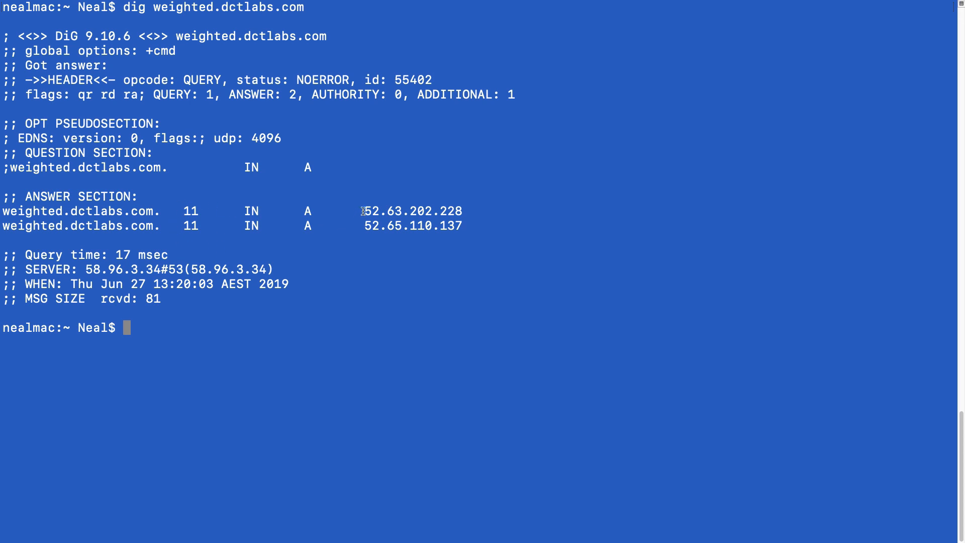
drag(367, 211, 471, 226)
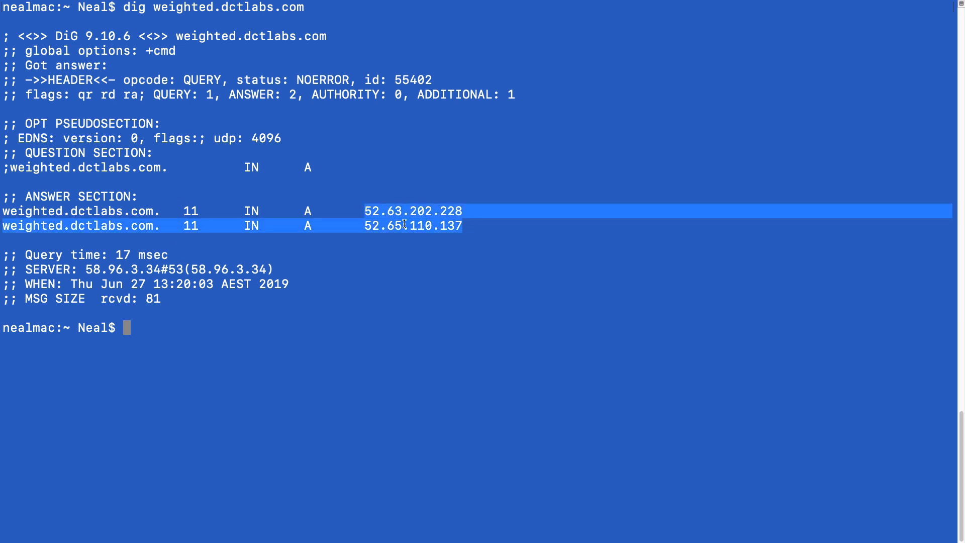
click(389, 228)
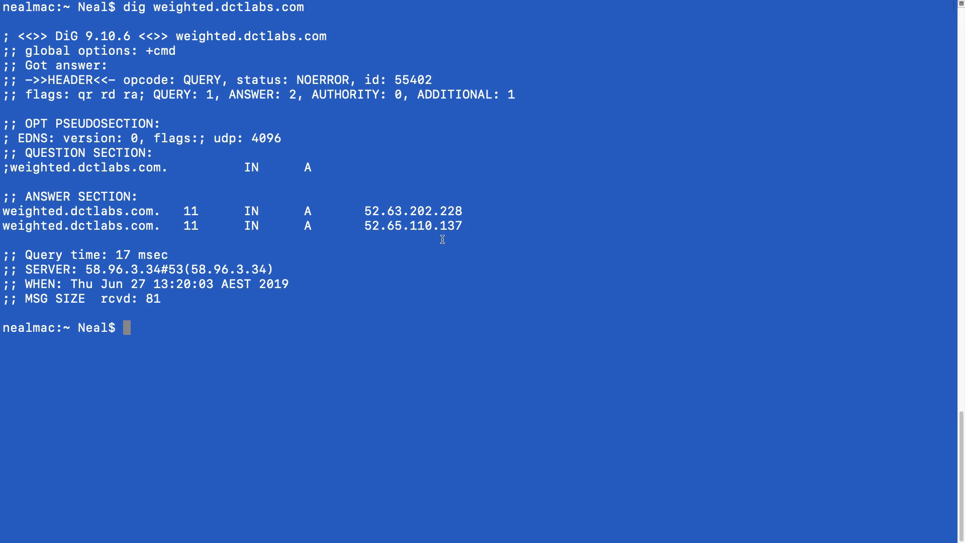
Repeat the dig query for weighted.dctlabs.com to compare its answers, and switch to the Weighted Routing Policy slide.
key(Up)
key(Return)
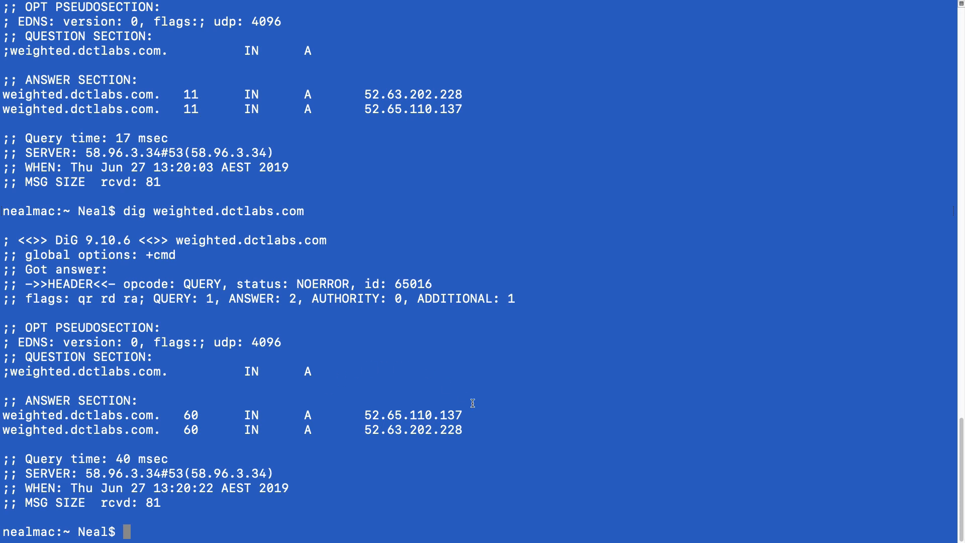
key(ctrl+Right)
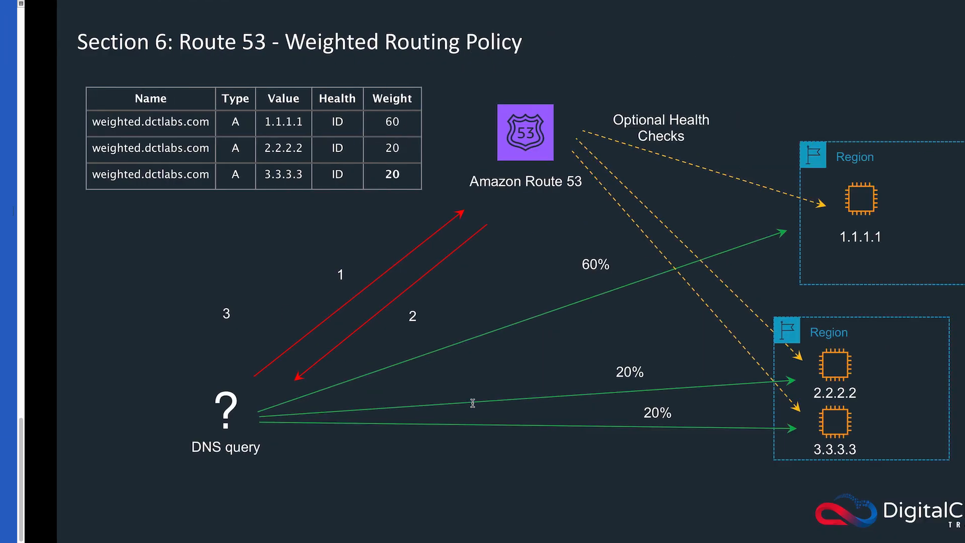